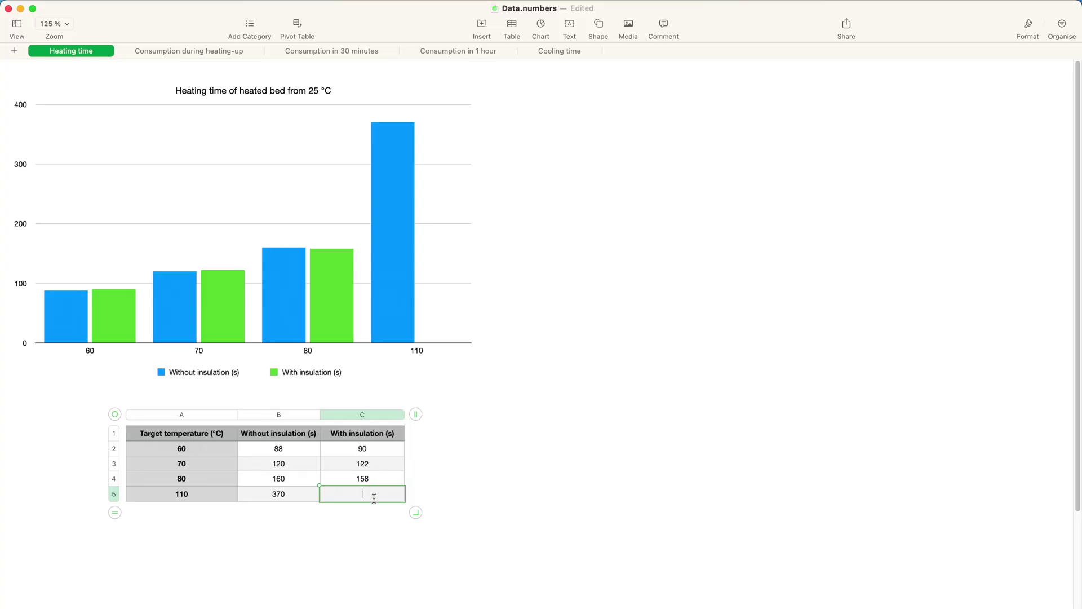
# Commit 299 s as the insulated 110 °C heating time in cell C5.
pyautogui.click(448, 492)
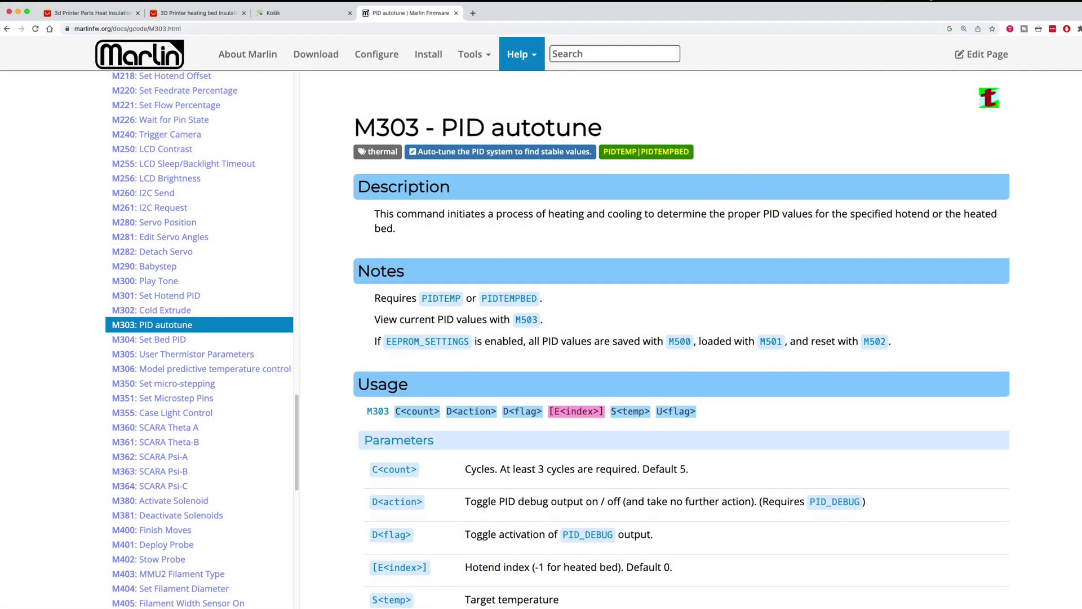
pyautogui.scroll(-2, 676, 339)
pyautogui.scroll(-2, 677, 338)
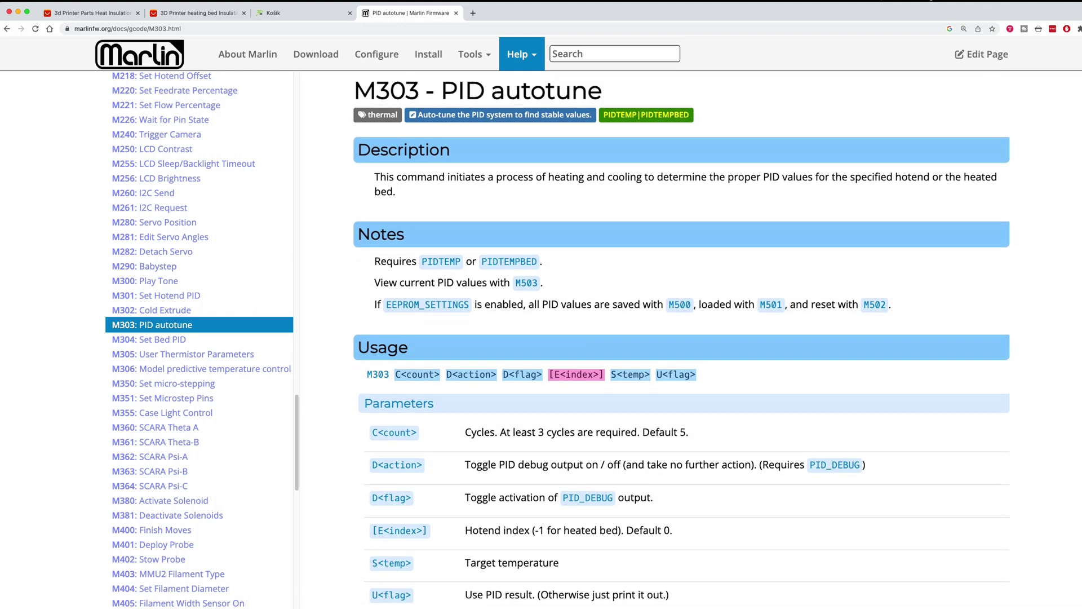
pyautogui.scroll(-2, 677, 339)
pyautogui.scroll(-2, 676, 338)
pyautogui.scroll(-2, 676, 338)
pyautogui.scroll(-1, 677, 338)
pyautogui.scroll(-1, 677, 338)
pyautogui.scroll(-1, 677, 339)
pyautogui.scroll(-1, 677, 338)
pyautogui.scroll(-1, 676, 338)
pyautogui.scroll(-1, 676, 339)
pyautogui.scroll(-1, 677, 338)
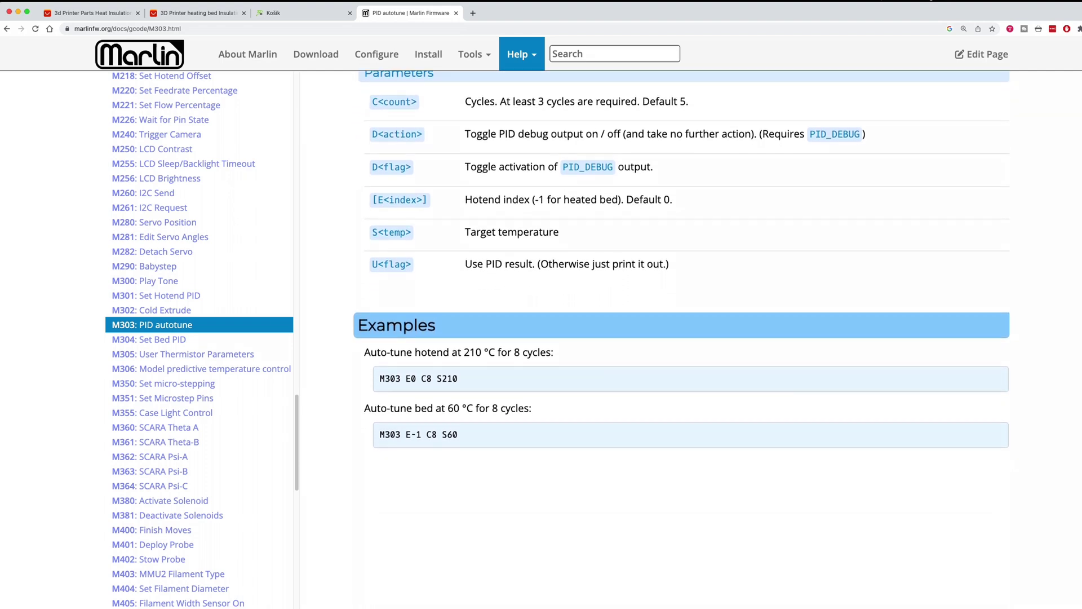
# Select the bed autotune example M303 E-1 C8 S60, then deselect it.
pyautogui.moveTo(363, 410)
pyautogui.mouseDown()
pyautogui.moveTo(473, 415)
pyautogui.moveTo(377, 434)
pyautogui.mouseUp()
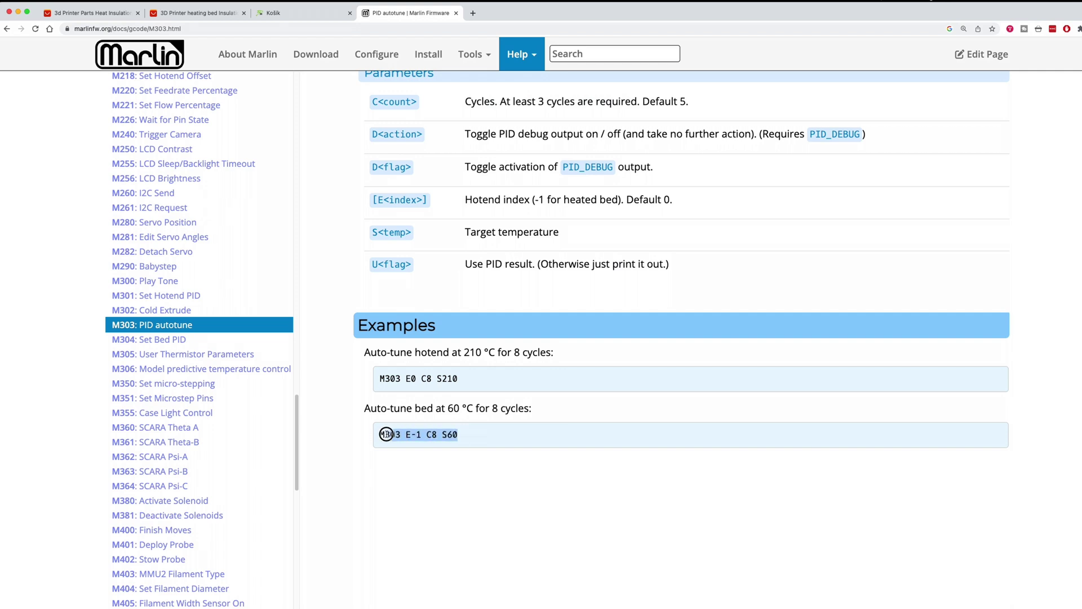
pyautogui.click(514, 498)
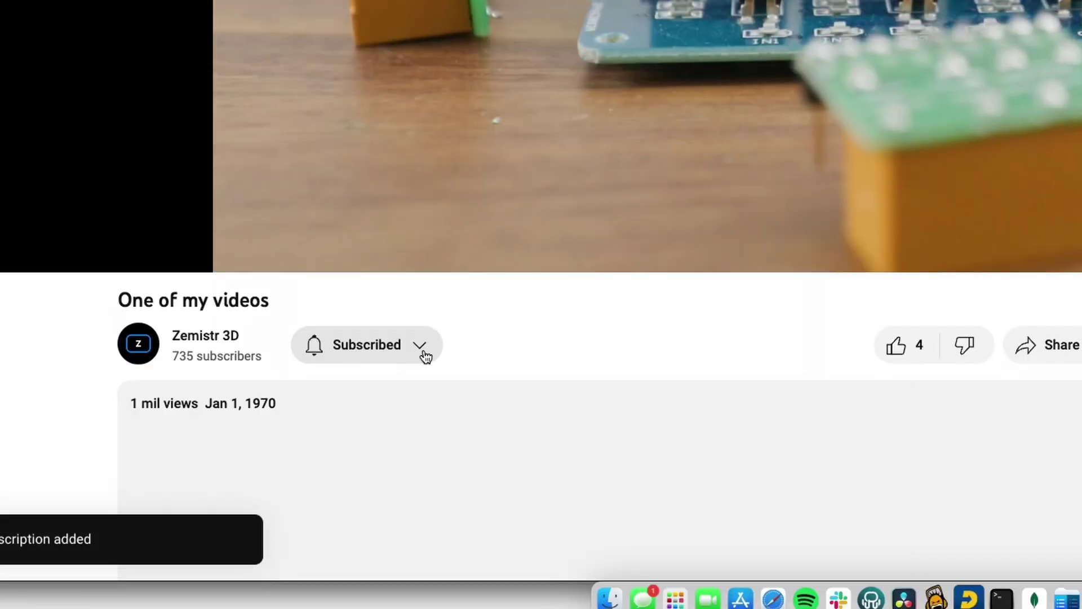
# Turn on all notifications for the subscribed channel and like the video.
pyautogui.click(421, 345)
pyautogui.click(420, 394)
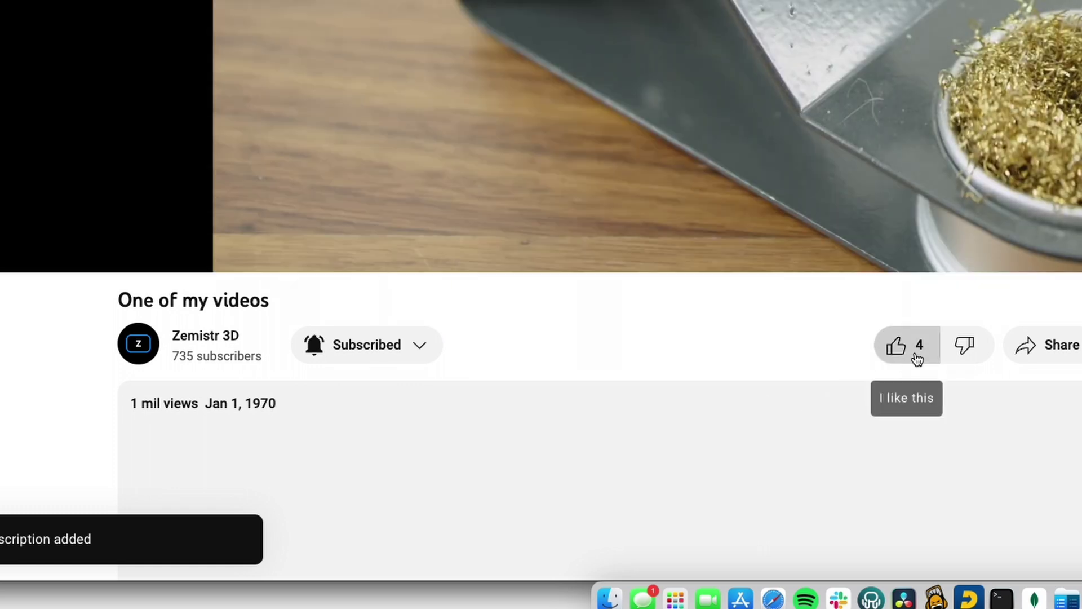
pyautogui.click(896, 345)
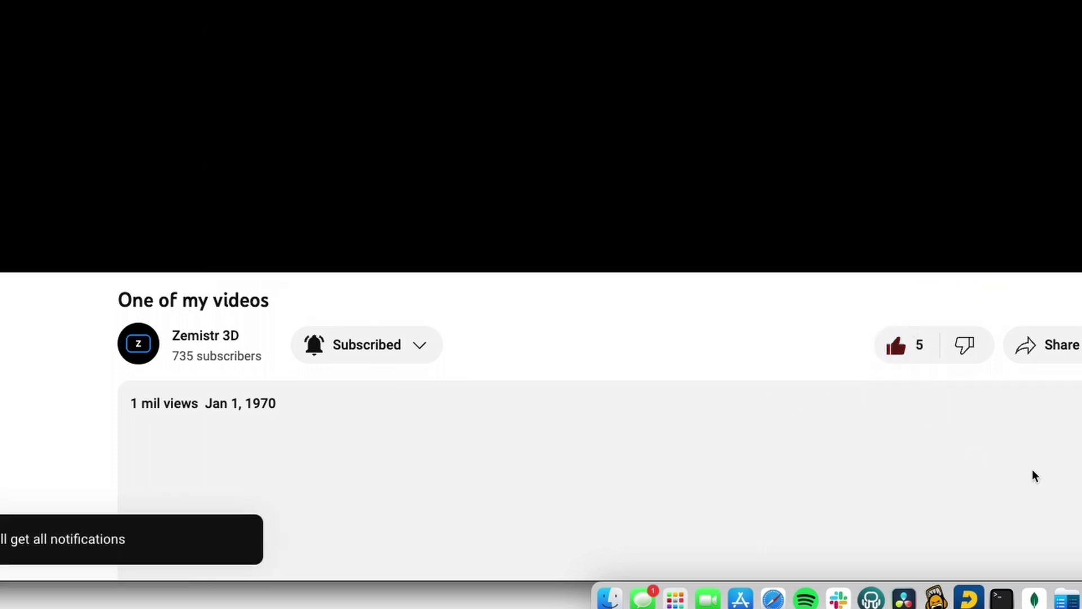